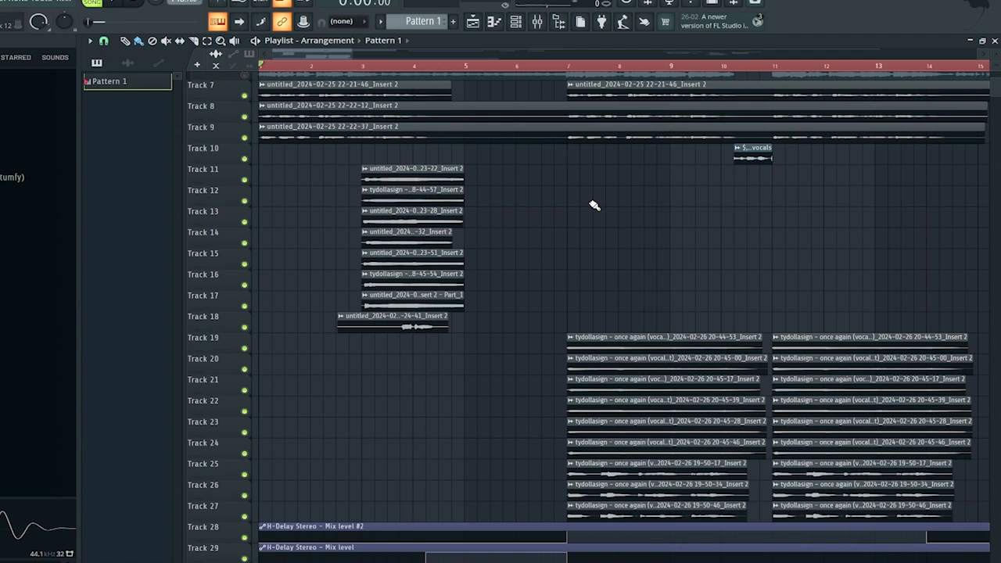
# Step: Play the vocal stacks while reviewing Auto-Tune Artist on Stack 1 and the StudioRack chains on Harmony Vox and Harmony FX Bus
pyautogui.press('space')
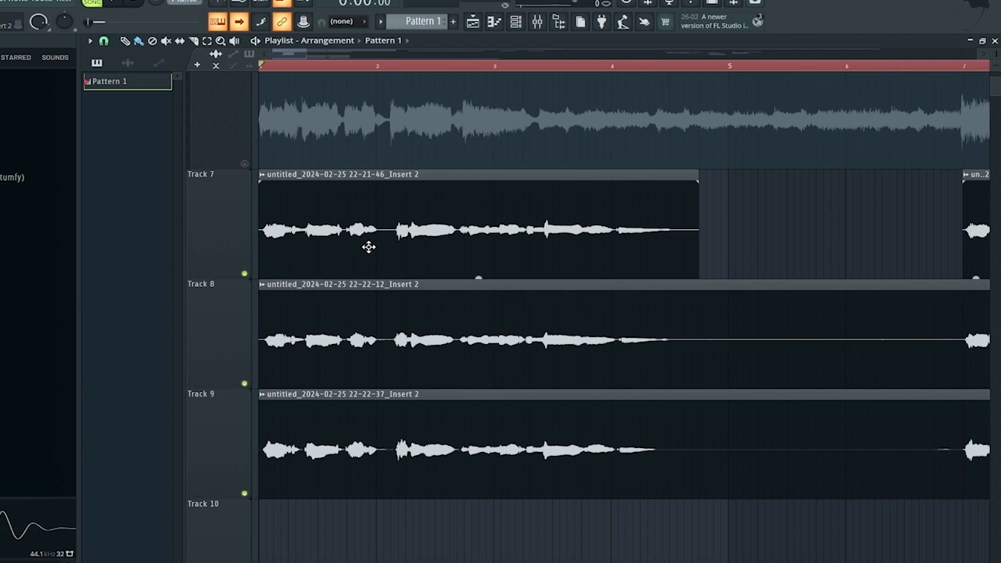
pyautogui.press('F9')
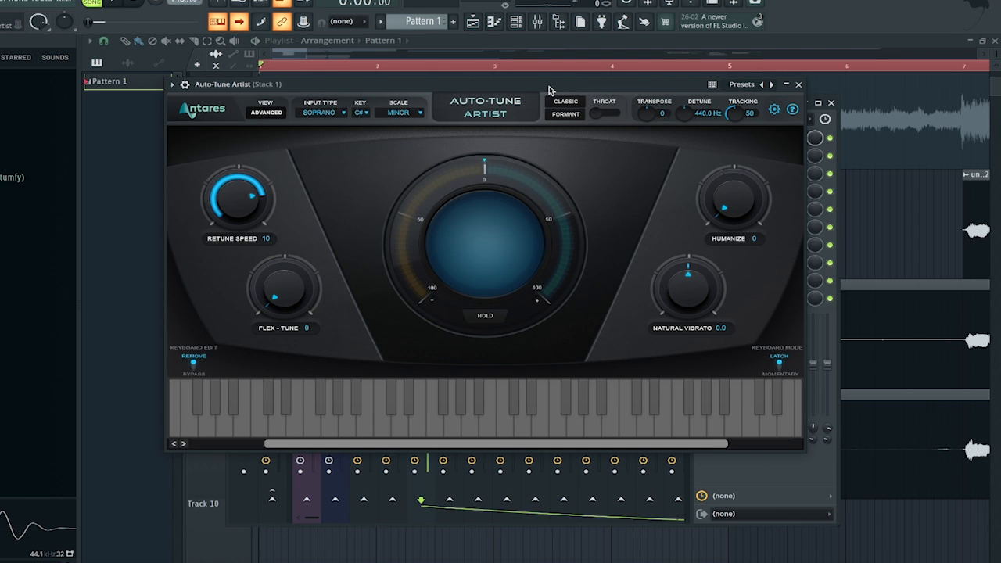
pyautogui.press('space')
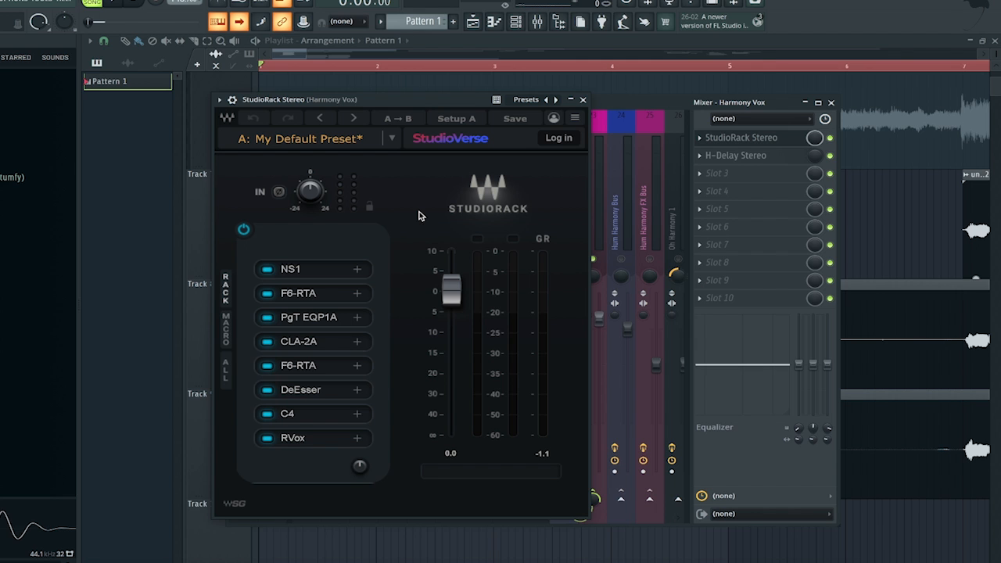
pyautogui.press('space')
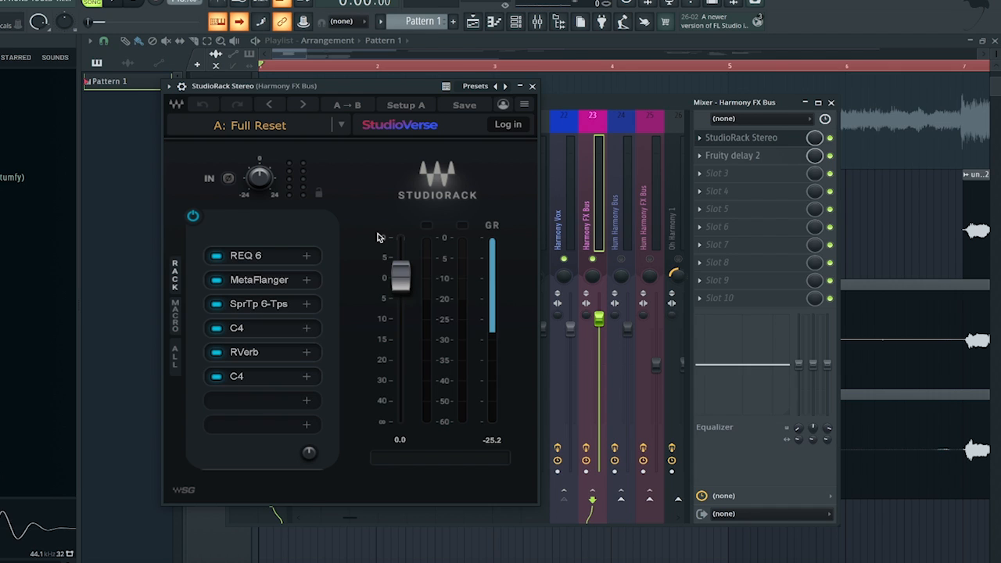
pyautogui.press('space')
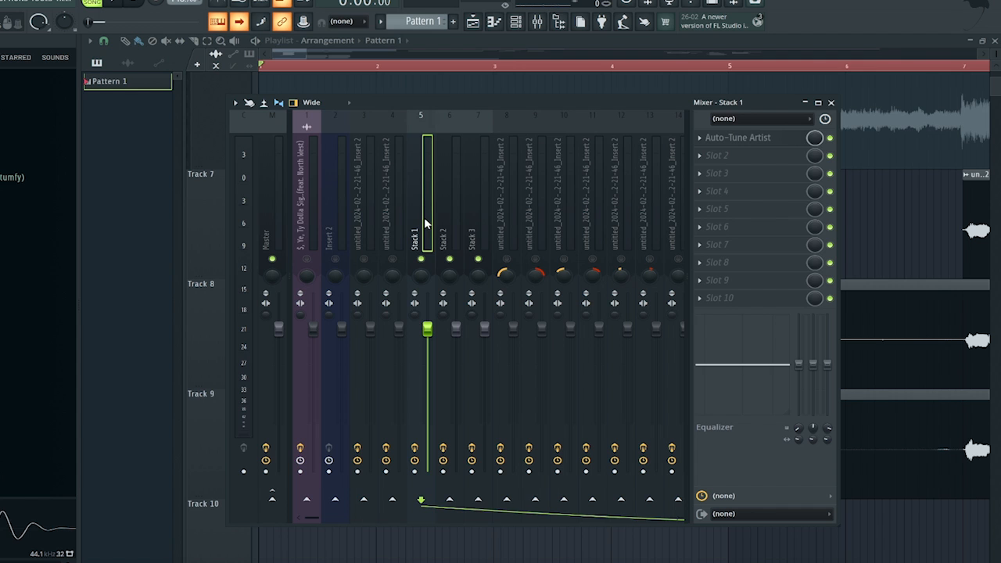
# Step: Examine the Stack 2, Stack 3, Harmony Vox and Harmony FX Bus mixer channels, and play the stacked takes in the playlist
pyautogui.click(444, 227)
pyautogui.click(469, 229)
pyautogui.scroll(-5, 467, 220)
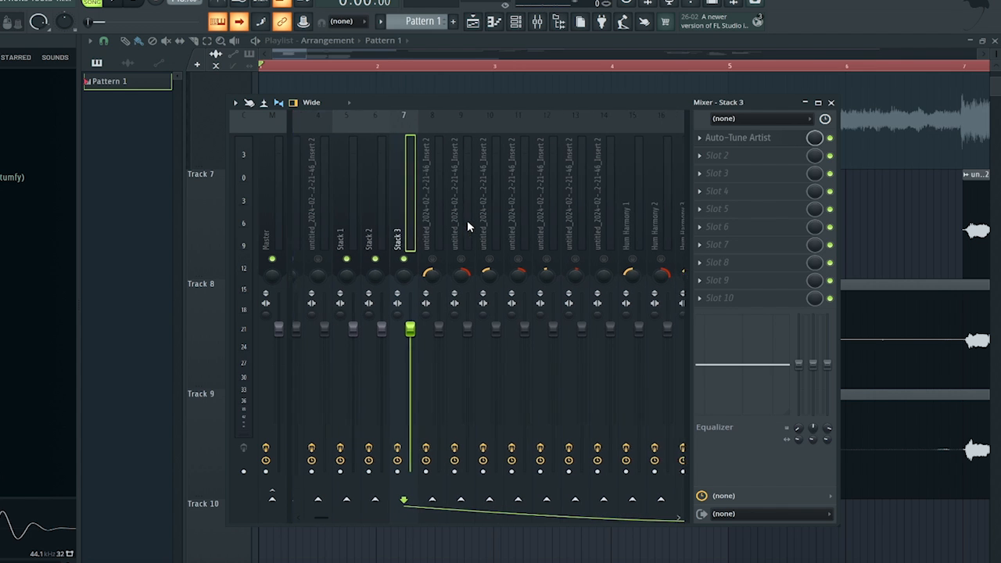
pyautogui.scroll(-5, 468, 219)
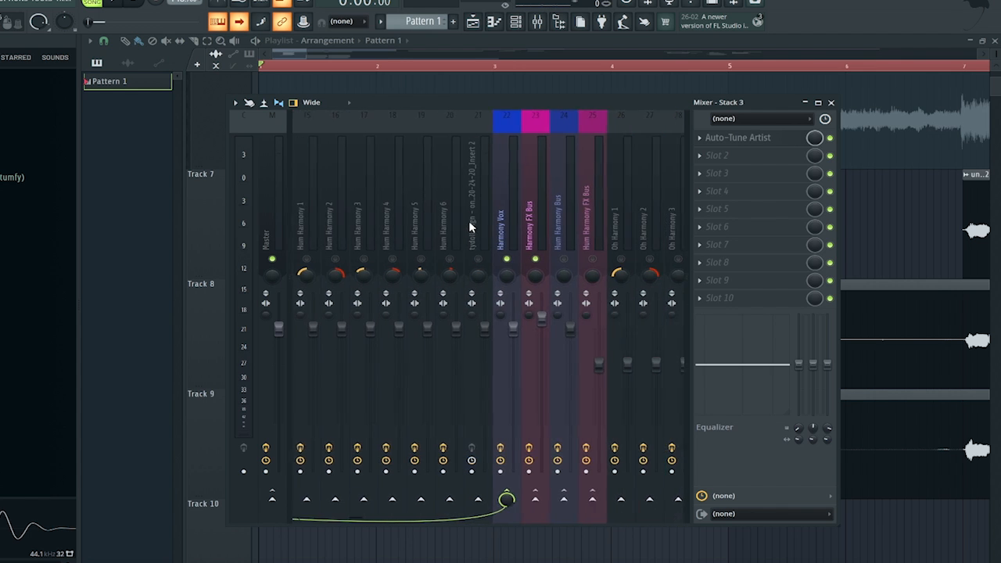
pyautogui.click(473, 215)
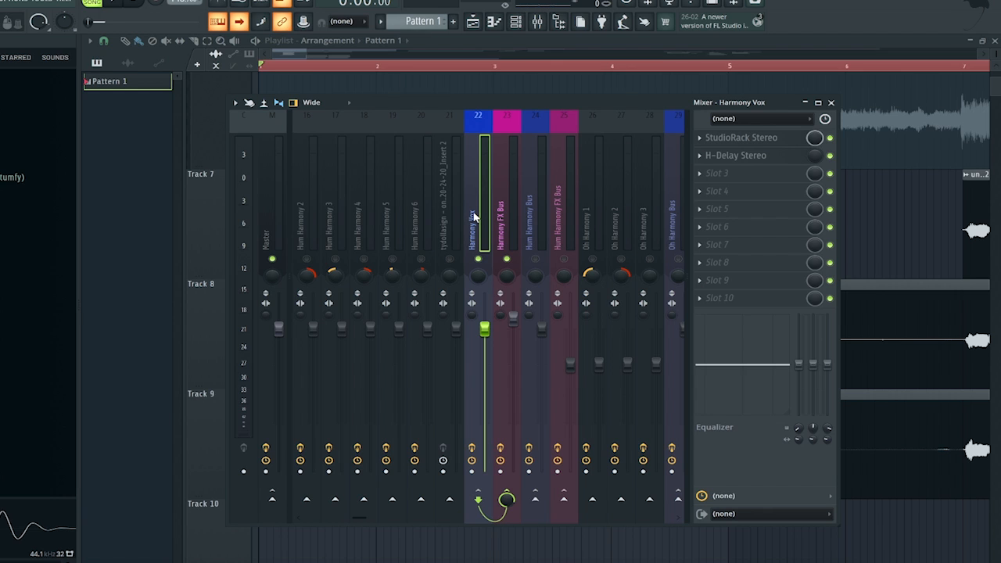
pyautogui.click(499, 233)
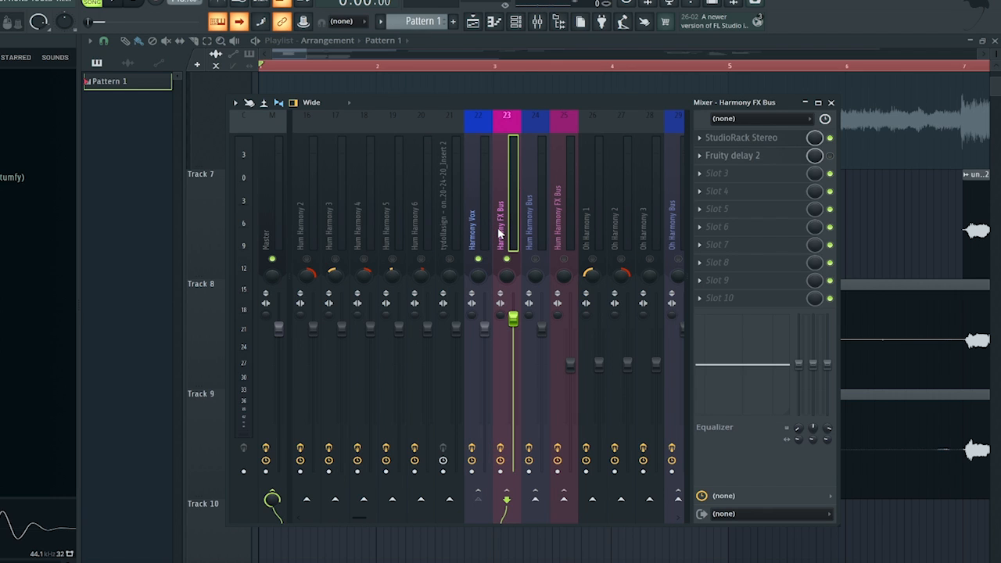
pyautogui.press('F9')
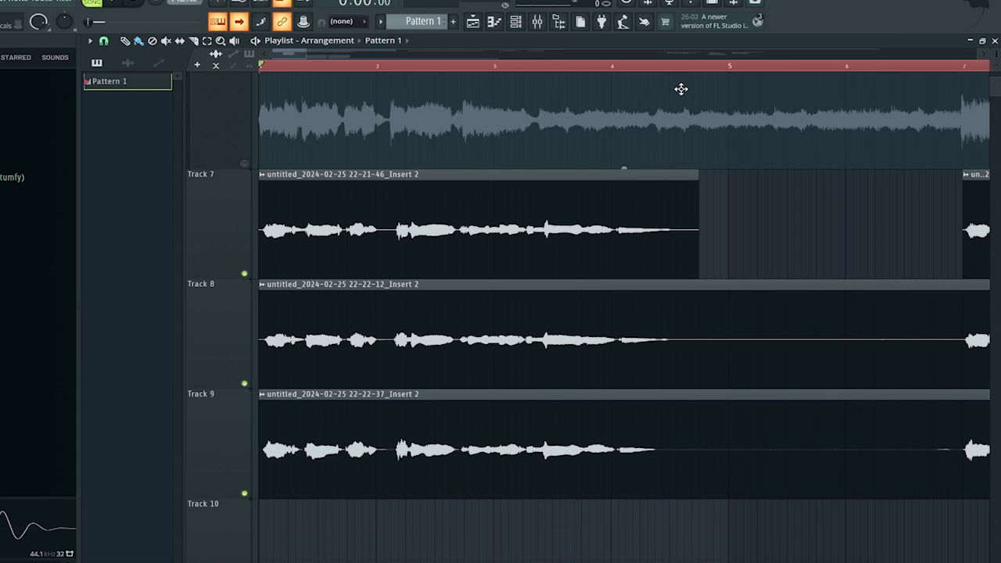
pyautogui.press('space')
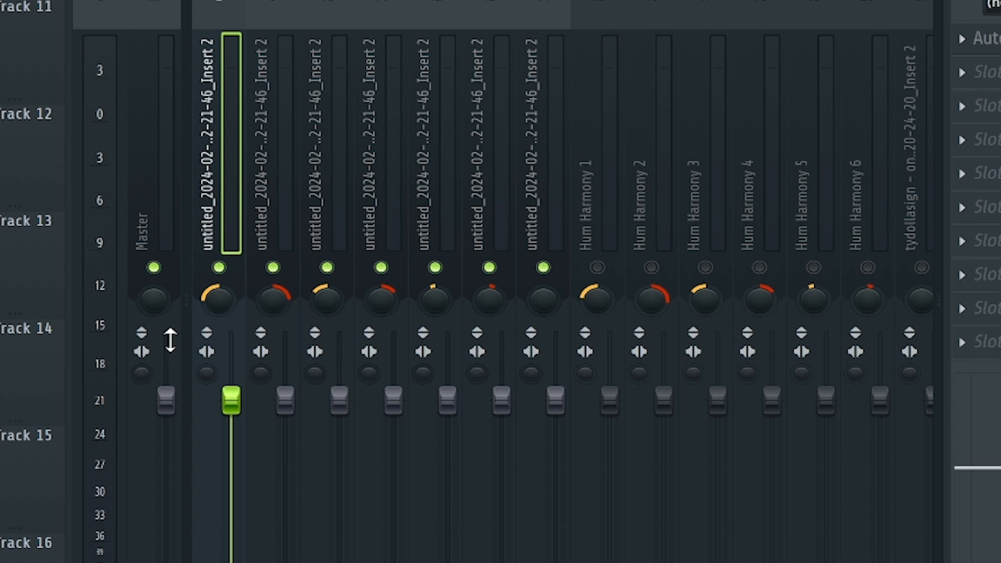
# Step: Check the panning of mixer tracks 10 to 14 one by one, and select tracks 8 to 14 to trace their bus routing
pyautogui.click(333, 292)
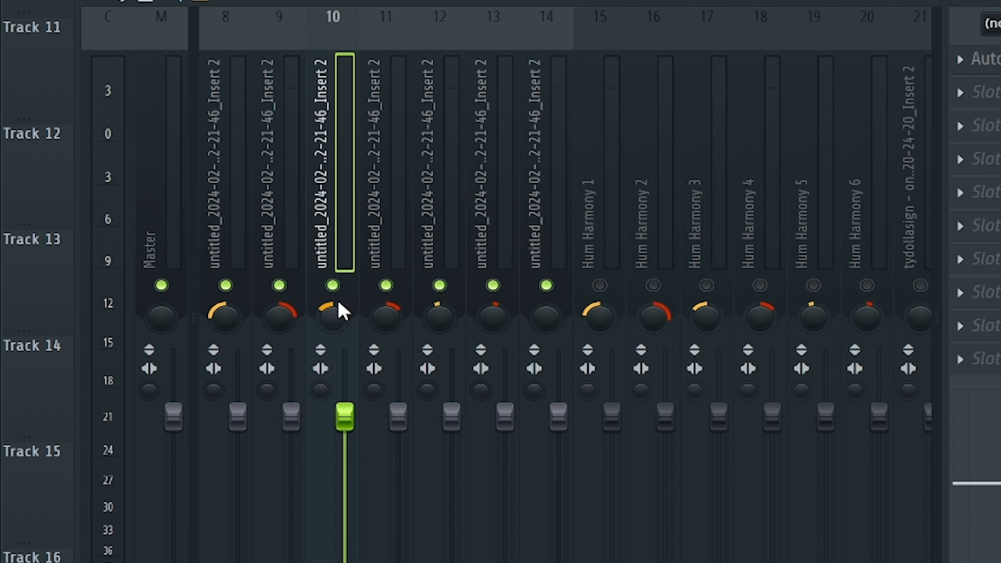
pyautogui.click(388, 313)
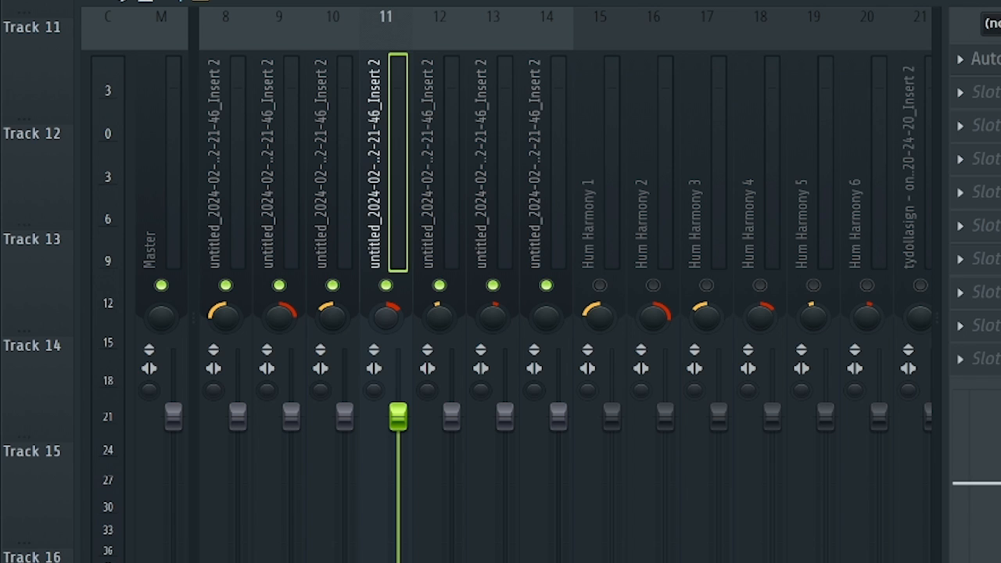
pyautogui.click(438, 319)
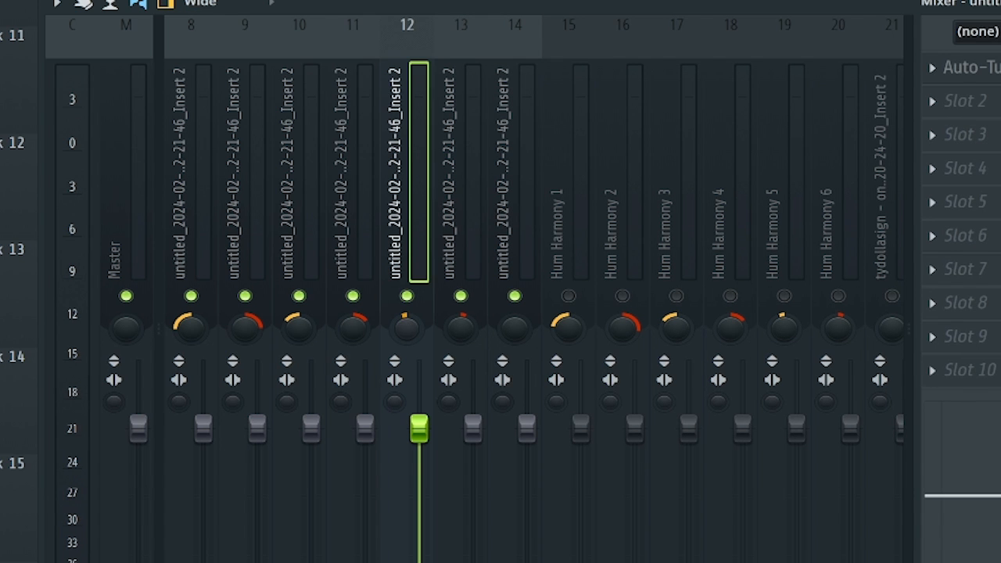
pyautogui.click(445, 327)
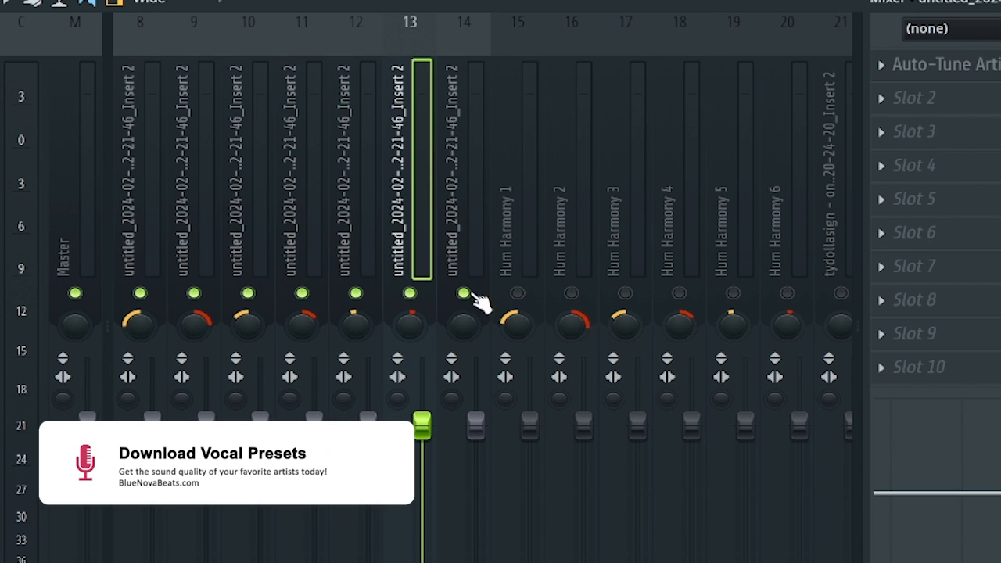
pyautogui.click(461, 239)
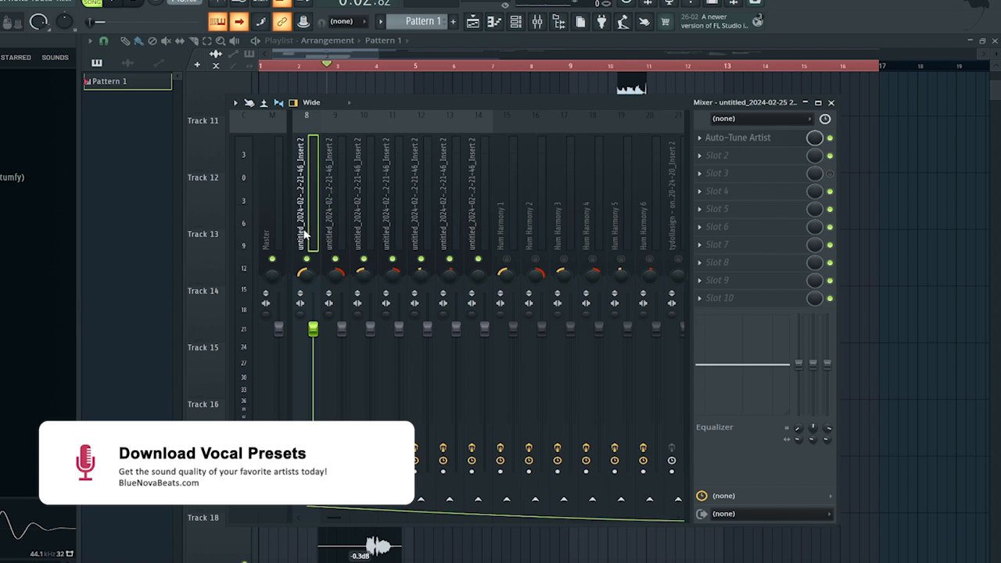
pyautogui.moveTo(304, 230); pyautogui.dragTo(469, 236)
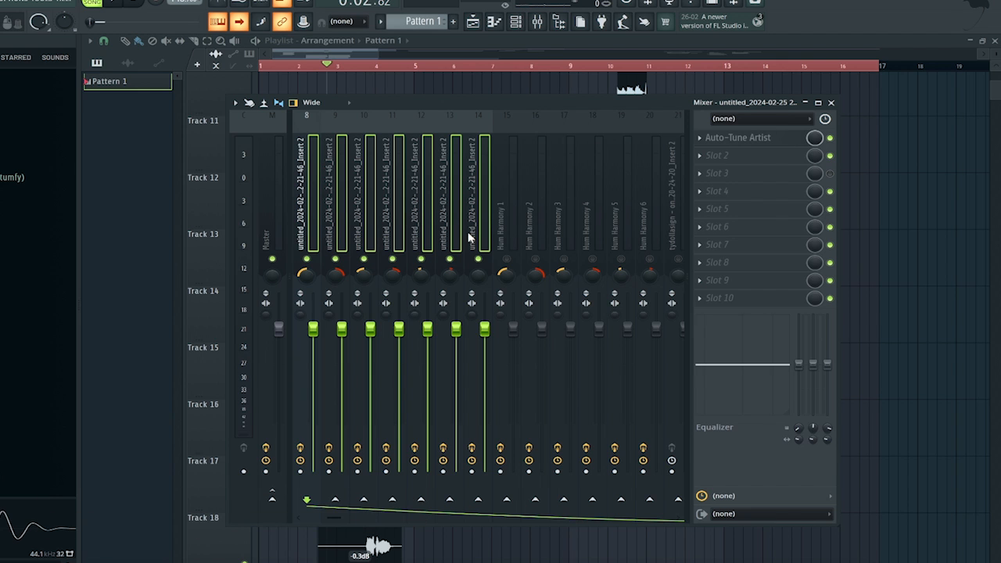
pyautogui.hscroll(5, 559, 216)
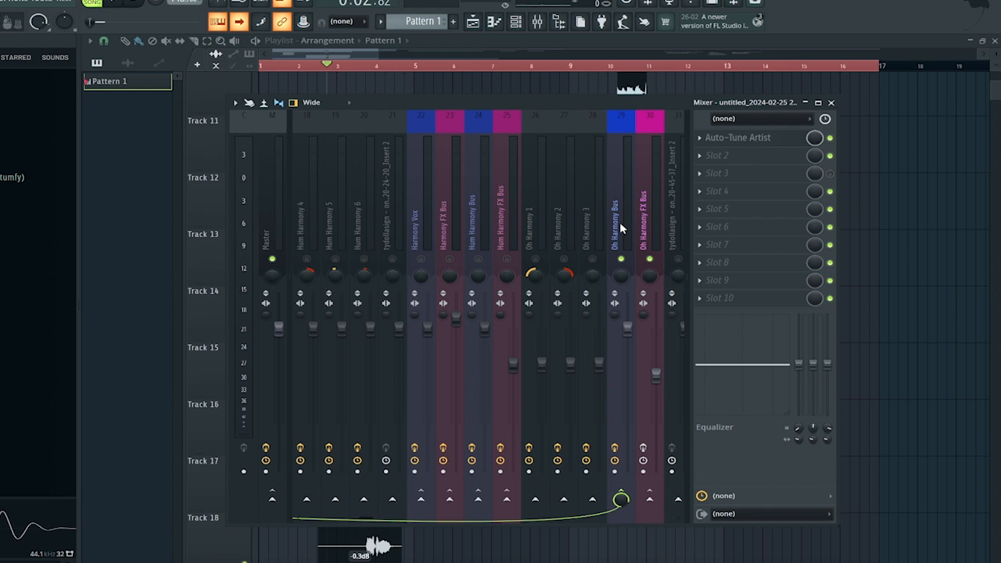
# Step: Inspect the StudioRack chains on the Oh Harmony Bus and Oh Harmony FX Bus, including the Doubler4 effect
pyautogui.click(619, 221)
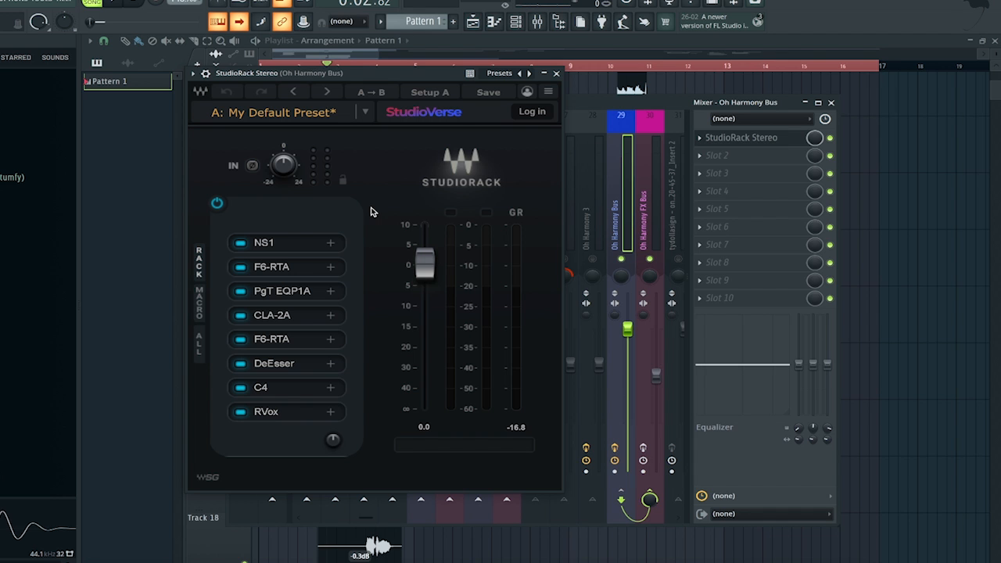
pyautogui.scroll(-7, 367, 167)
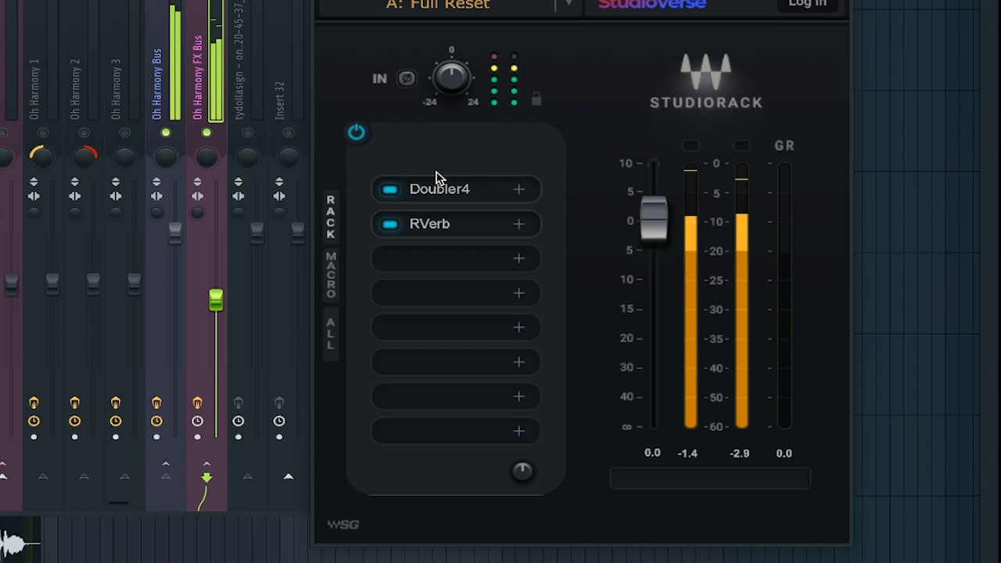
pyautogui.click(440, 186)
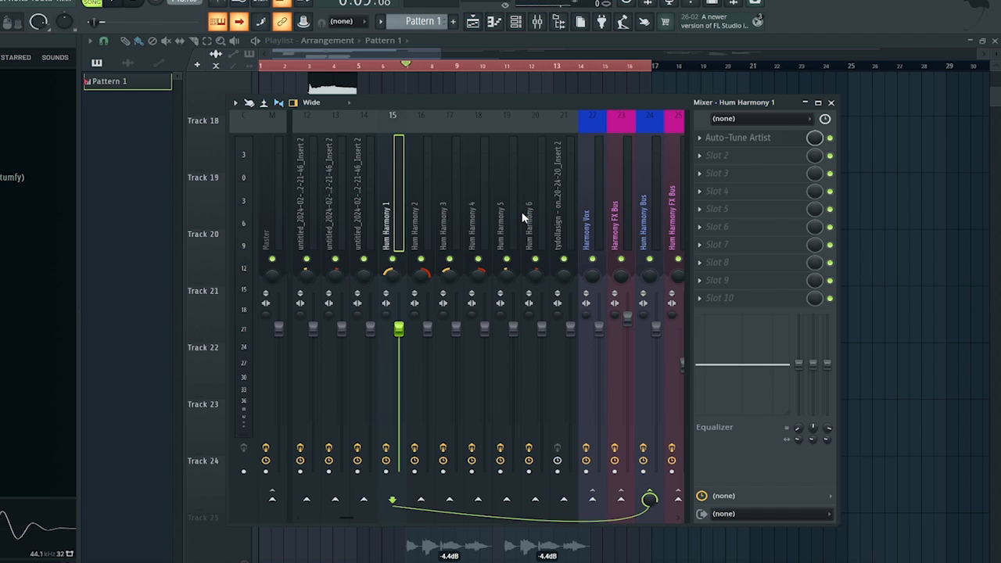
# Step: Open the StudioRack chain on the Hum Harmony FX Bus and audition the hum harmonies
pyautogui.scroll(-2, 469, 223)
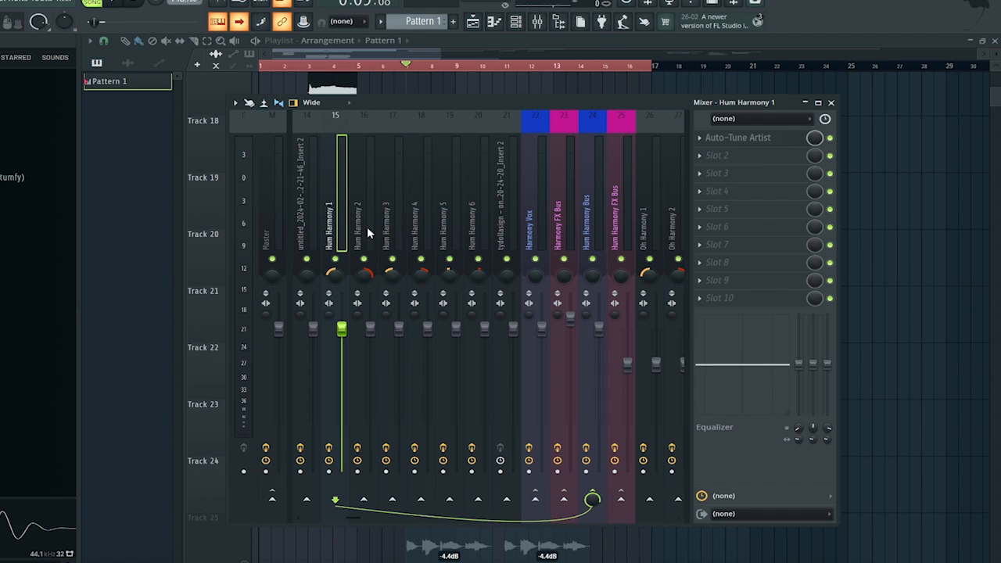
pyautogui.click(599, 227)
pyautogui.click(749, 139)
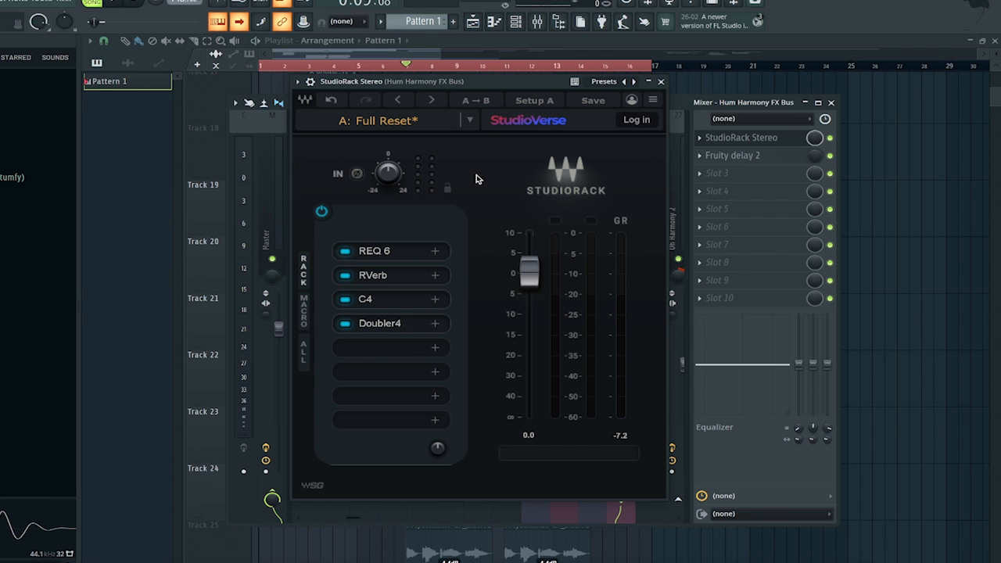
pyautogui.press('space')
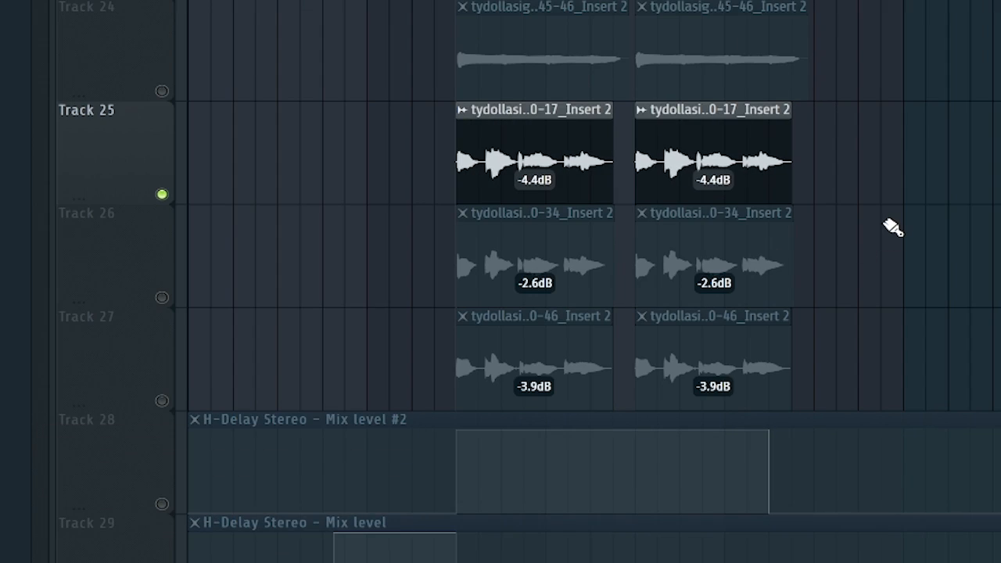
# Step: Audition the harmony take on Track 25 alone, and switch to hearing only Track 26
pyautogui.press('space')
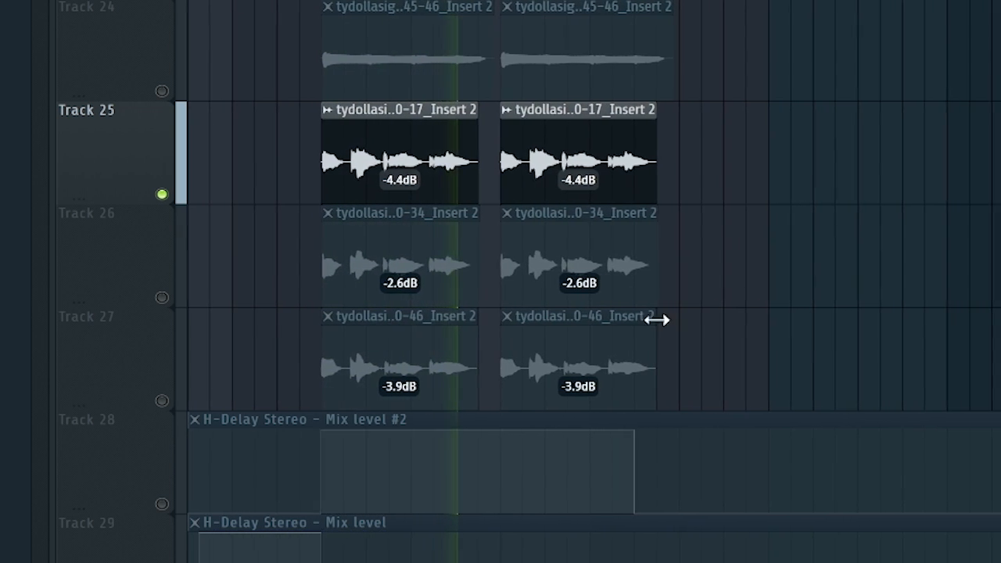
pyautogui.click(162, 297)
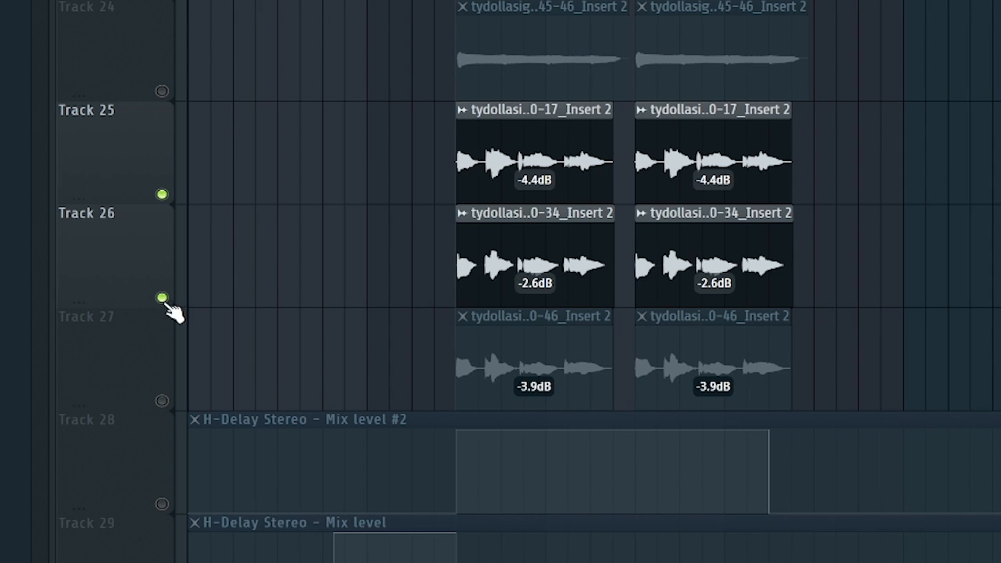
pyautogui.click(162, 194)
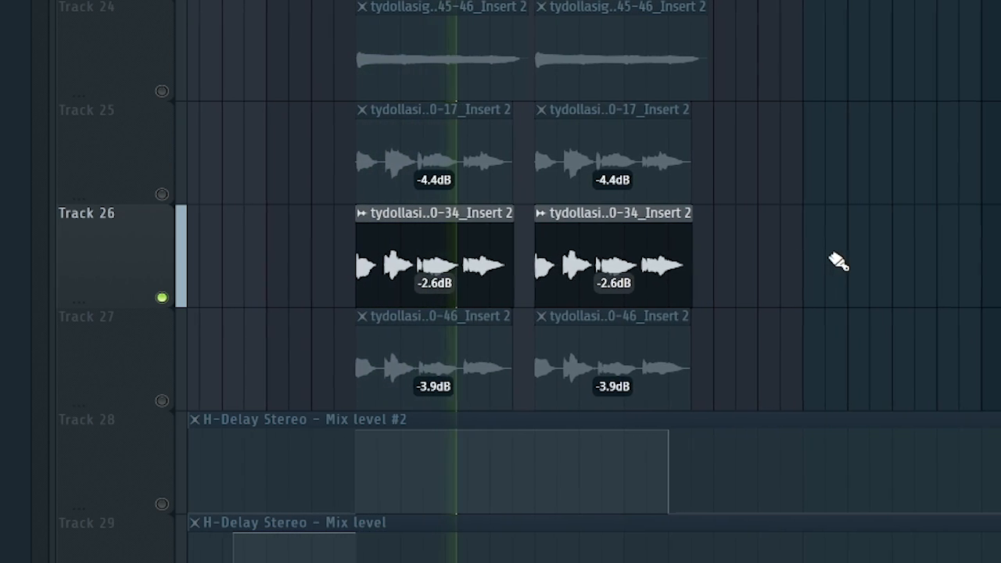
pyautogui.press('space')
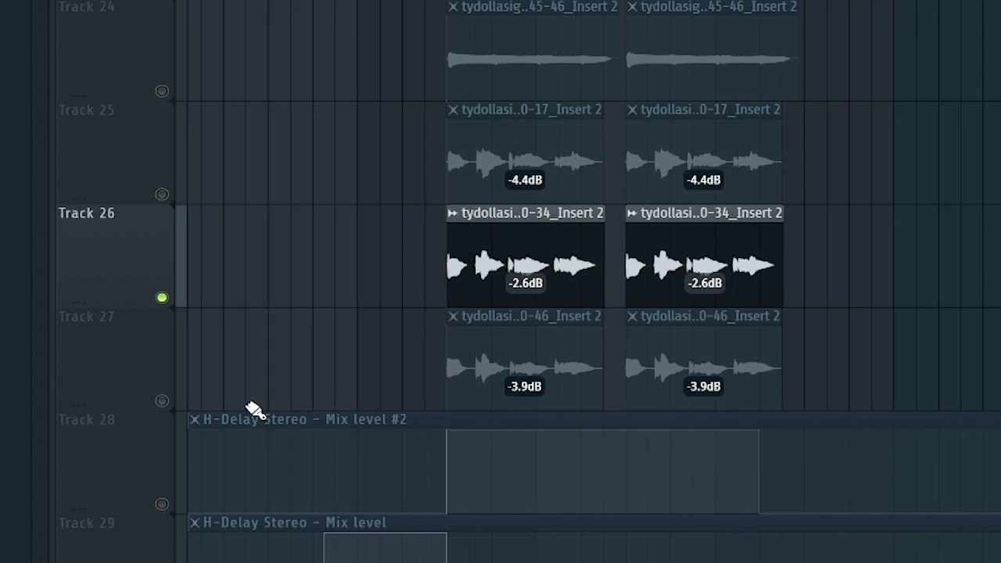
# Step: Isolate Track 27 and audition it alone, and play Tracks 25, 26 and 27 together
pyautogui.click(161, 400)
pyautogui.click(161, 297)
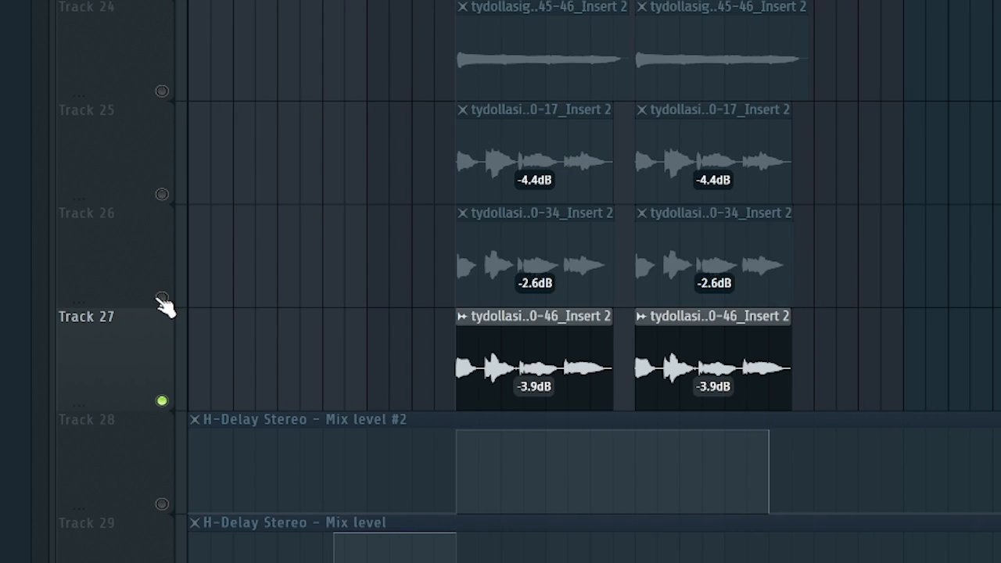
pyautogui.press('space')
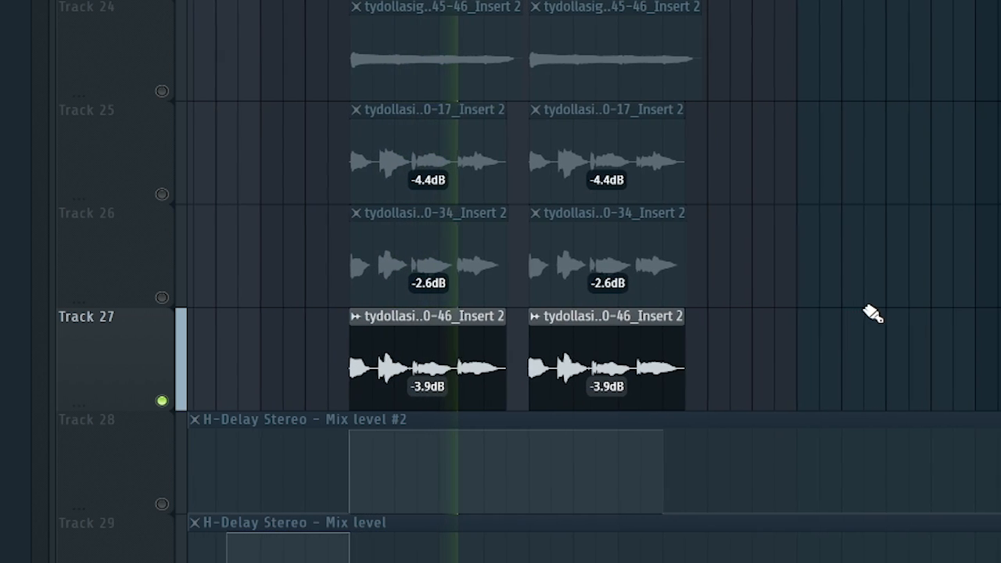
pyautogui.press('space')
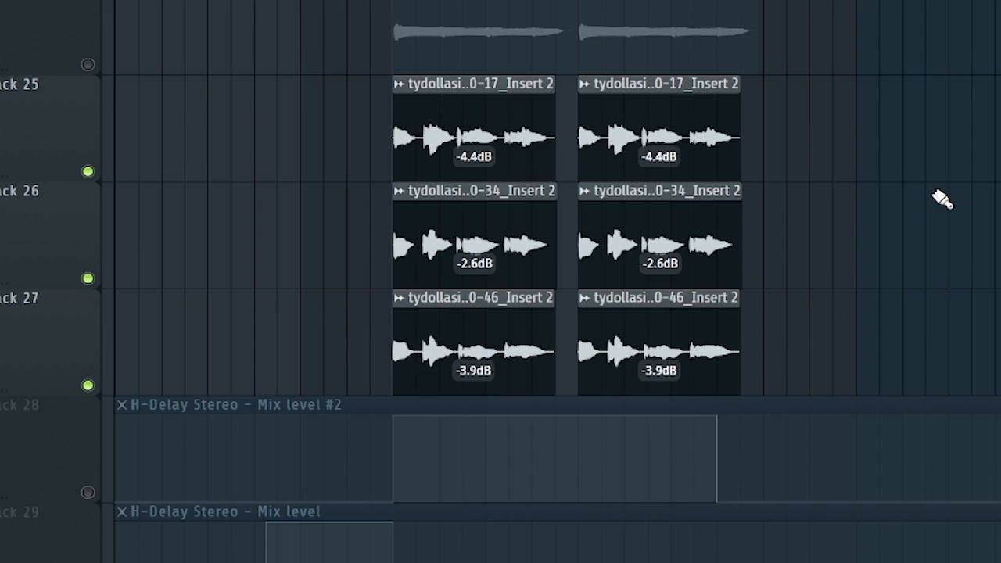
pyautogui.press('space')
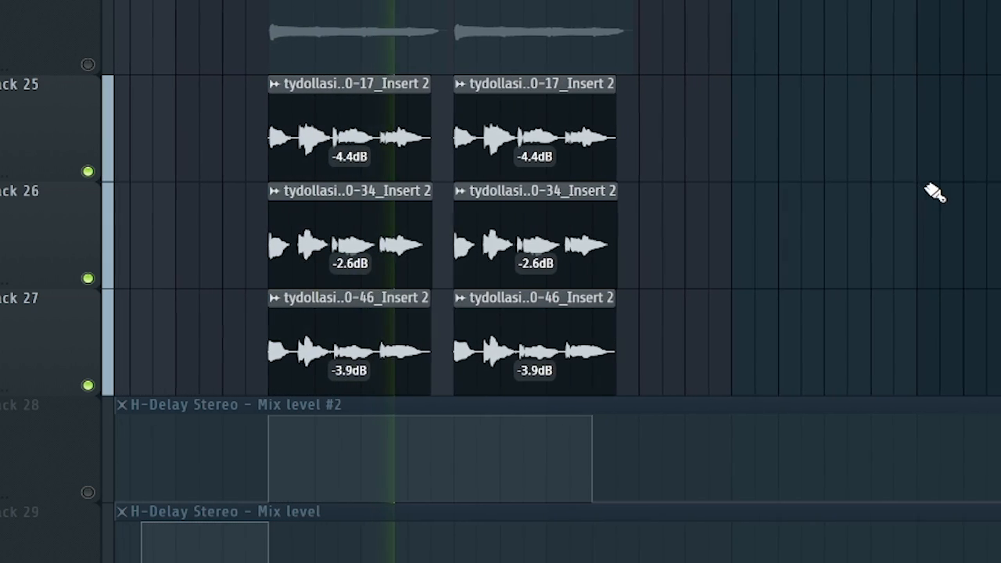
pyautogui.press('space')
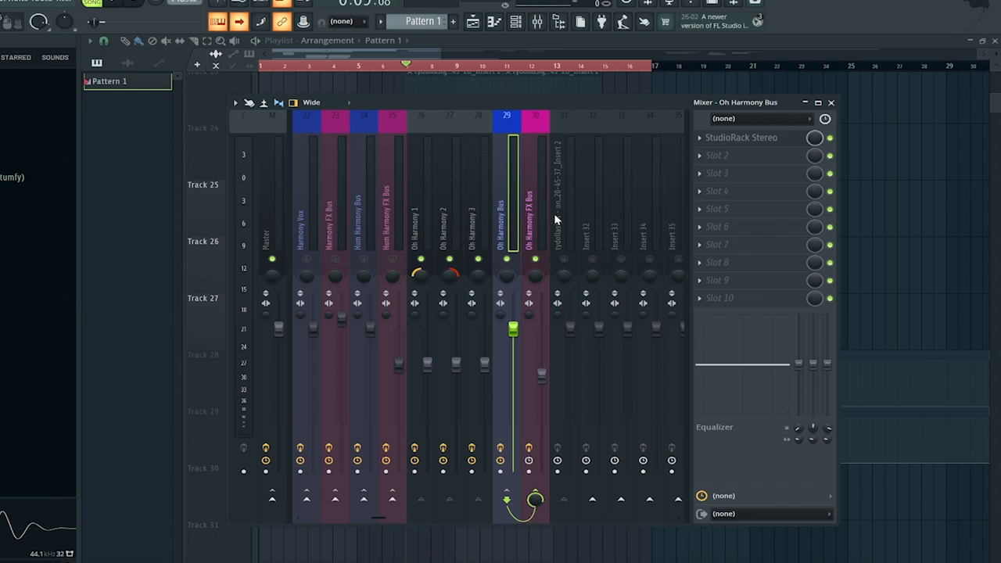
# Step: Examine the Oh Harmony 1, 2 and 3 channels and the Oh Harmony Bus StudioRack chain, and play the arrangement
pyautogui.click(422, 215)
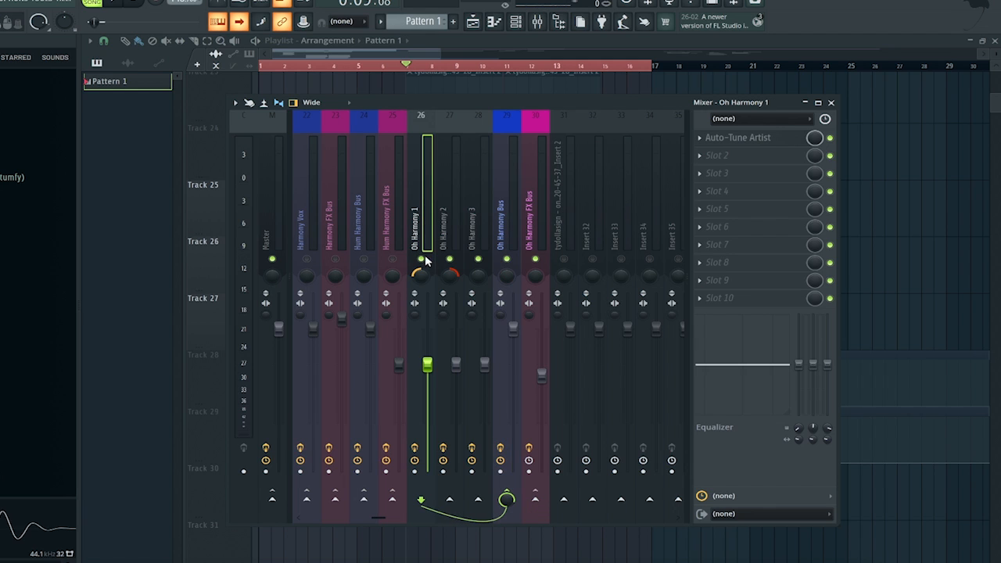
pyautogui.click(444, 235)
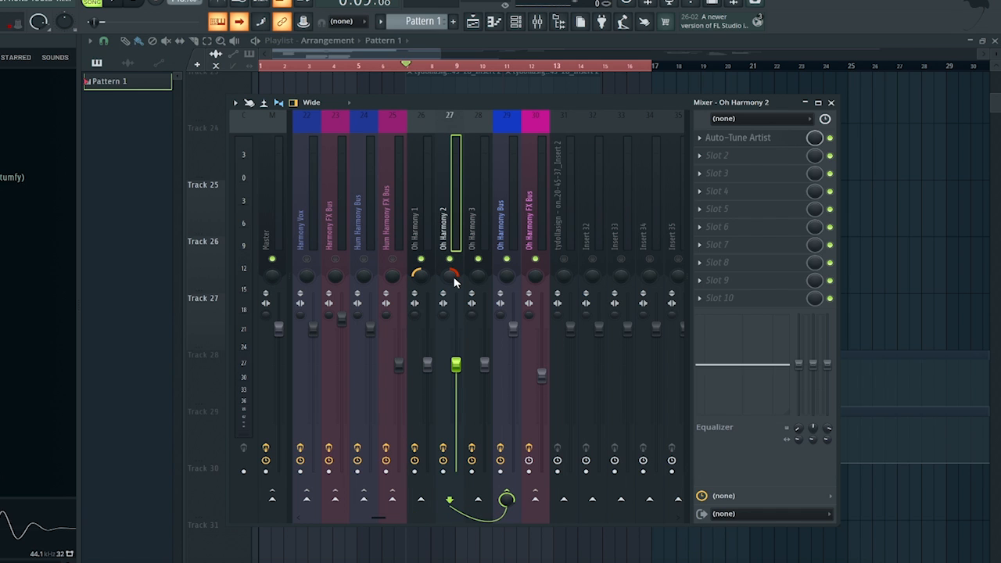
pyautogui.click(477, 227)
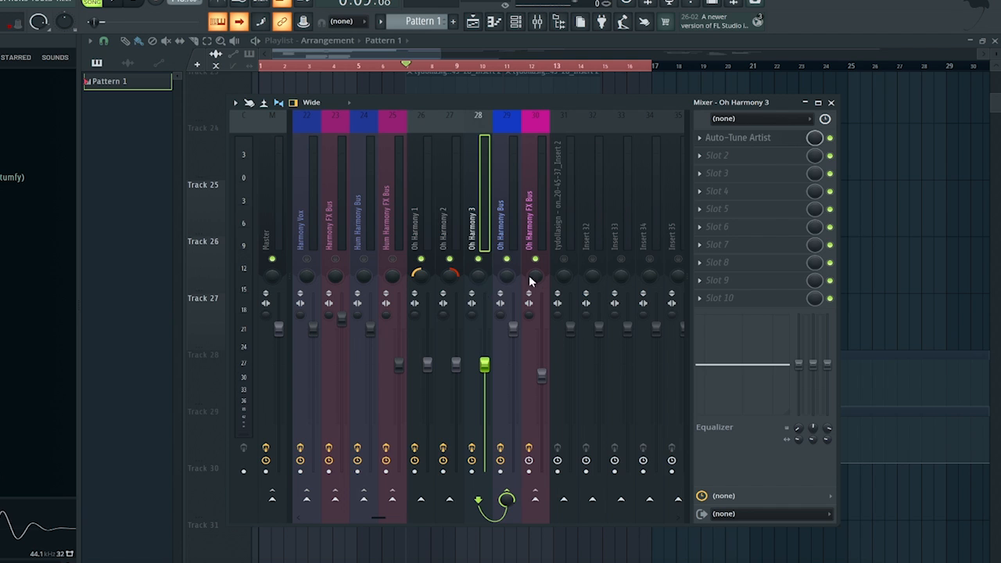
pyautogui.doubleClick(503, 196)
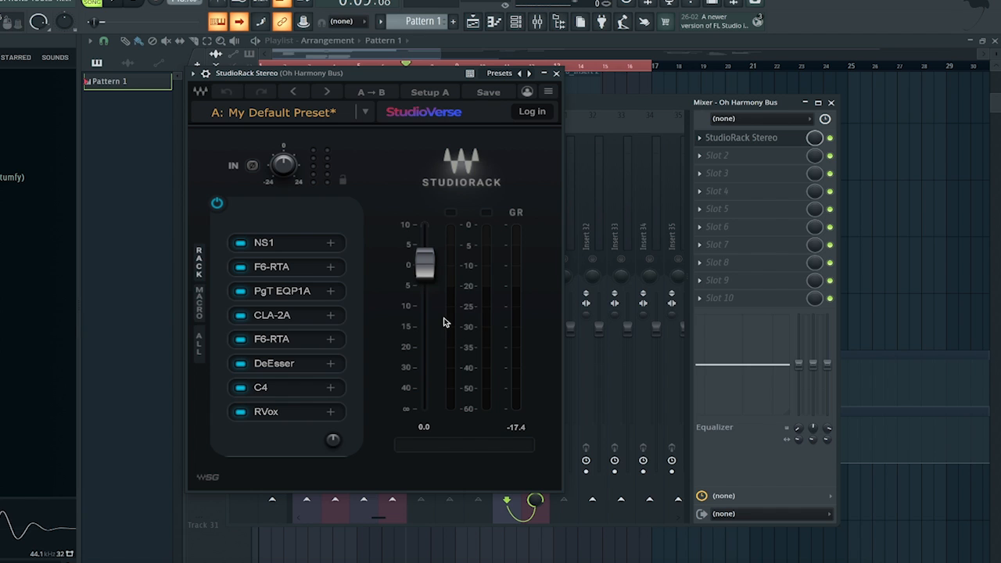
pyautogui.click(555, 72)
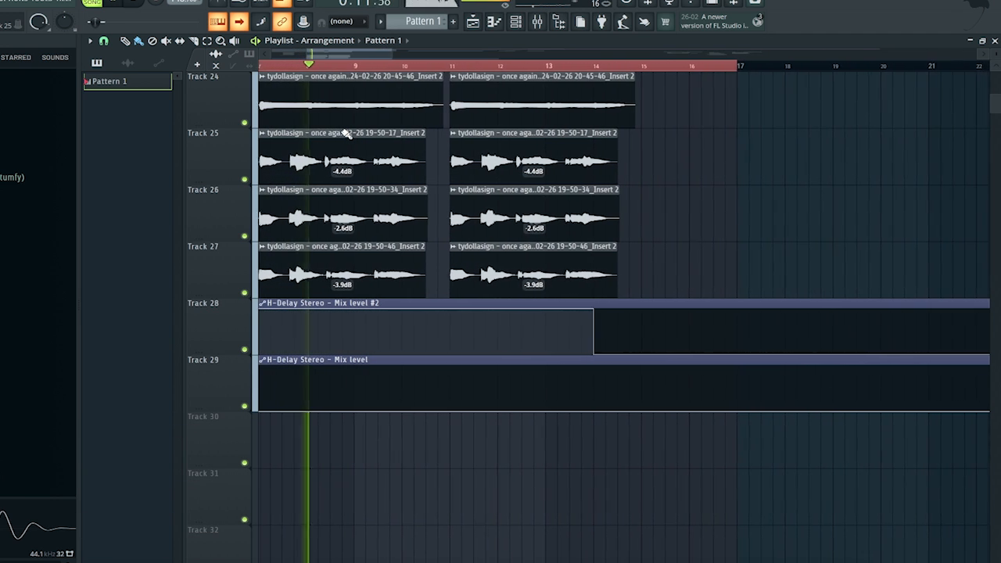
pyautogui.press('space')
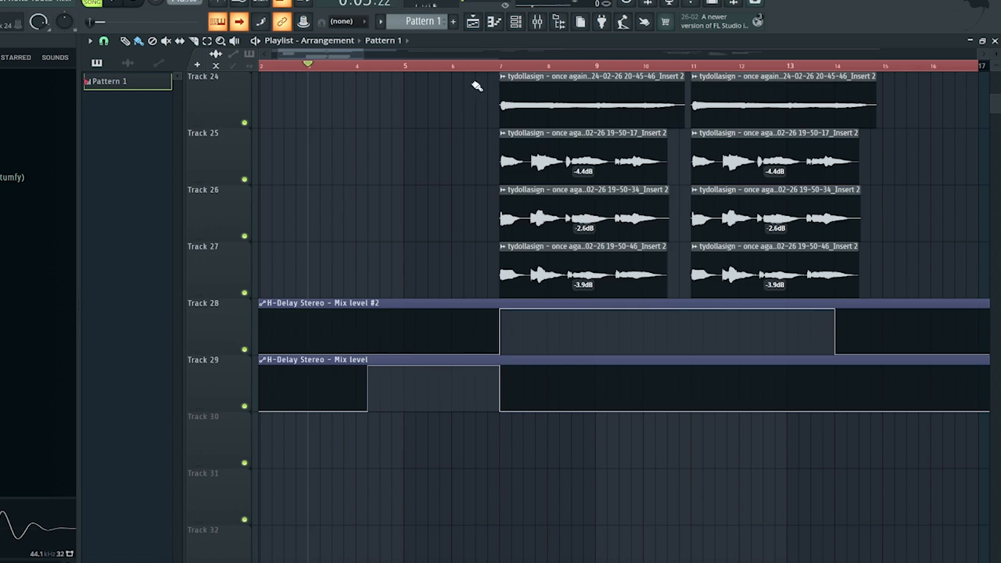